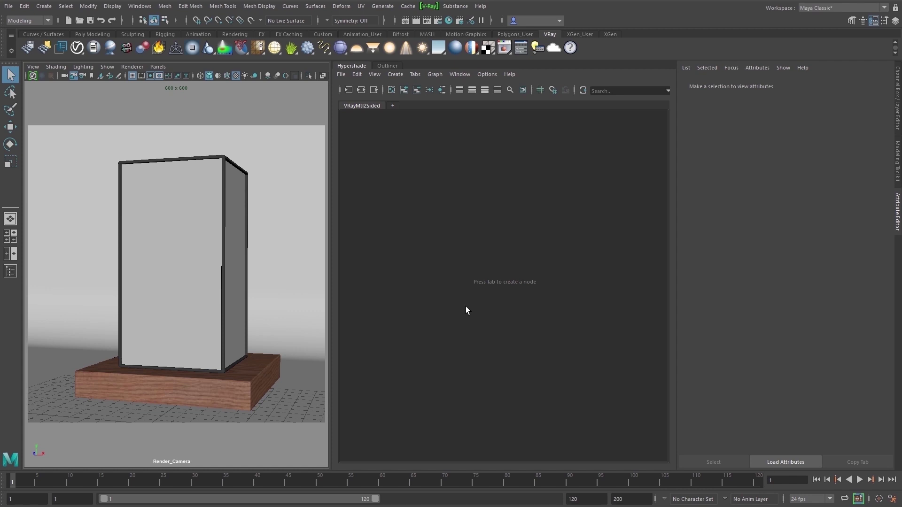
Step: Create a new VRayMtl node in Hypershade and rename it FrontSide
{"action": "left_click", "coordinate": [32, 76]}
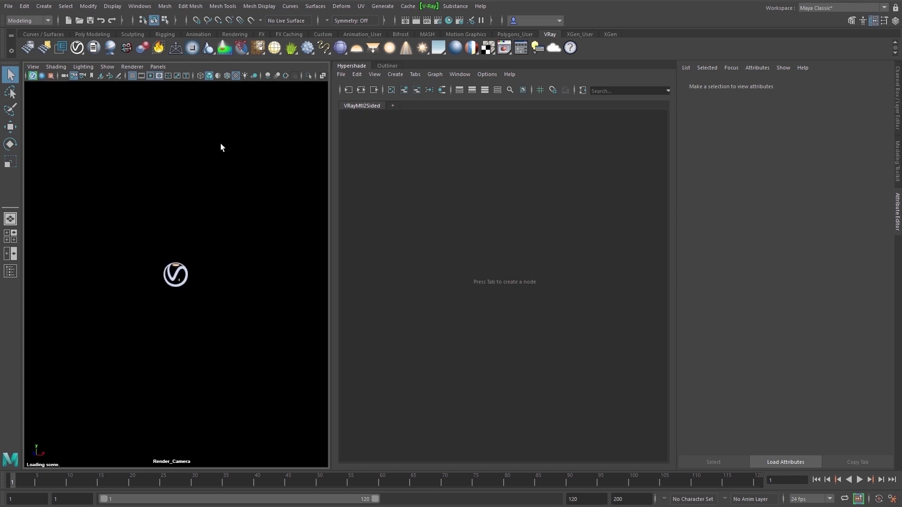
{"action": "key", "text": "Tab"}
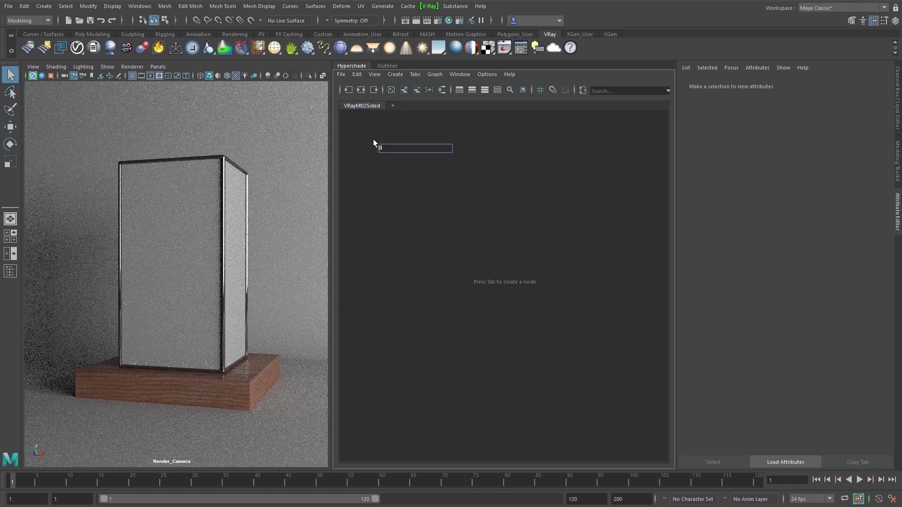
{"action": "type", "text": "mtl"}
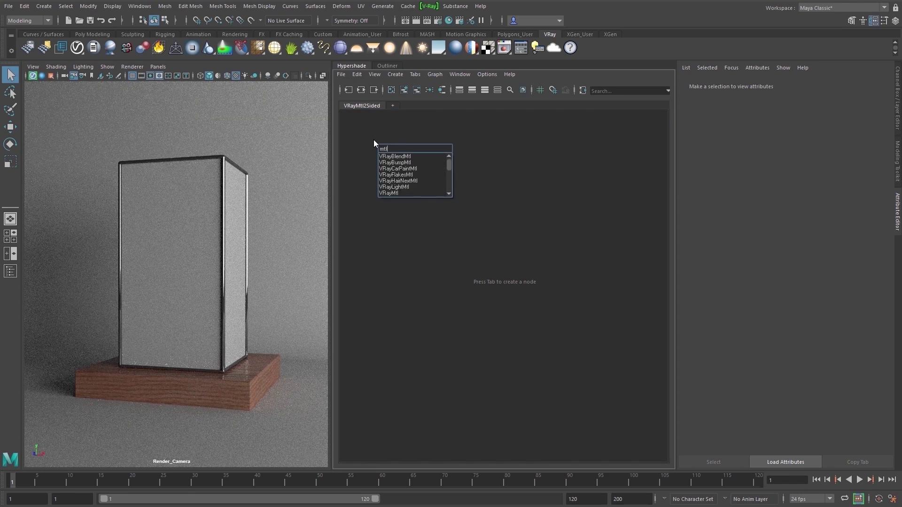
{"action": "left_click", "coordinate": [388, 193]}
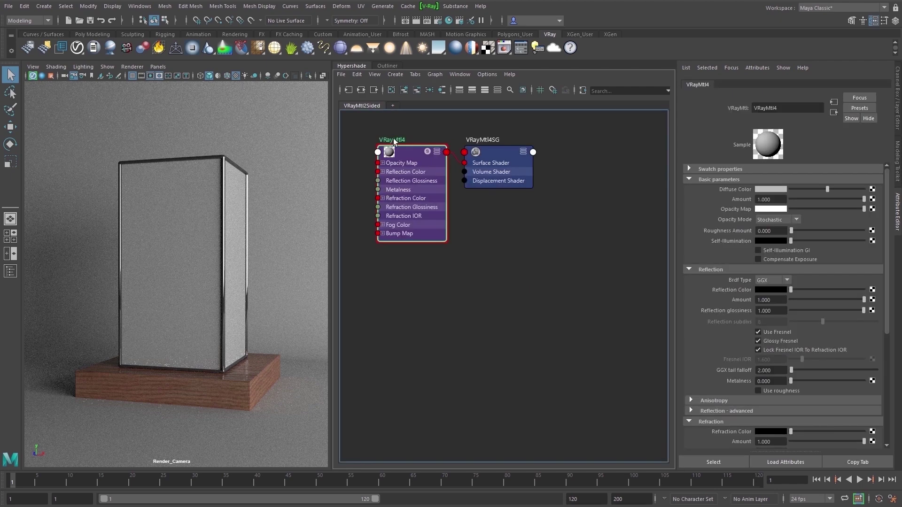
{"action": "double_click", "coordinate": [394, 139]}
{"action": "type", "text": "FrontSide"}
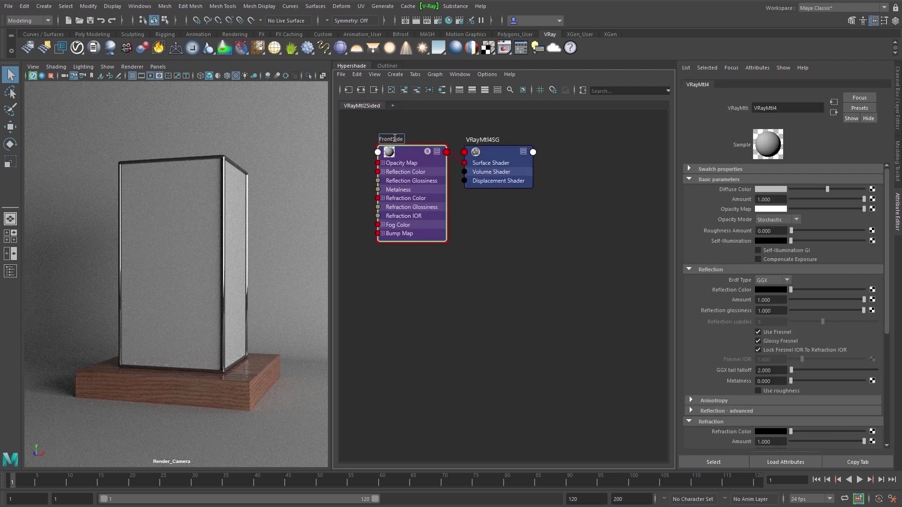
{"action": "key", "text": "Return"}
Step: Add a file texture node loading paper_front.jpg
{"action": "left_click", "coordinate": [489, 221]}
{"action": "key", "text": "Tab"}
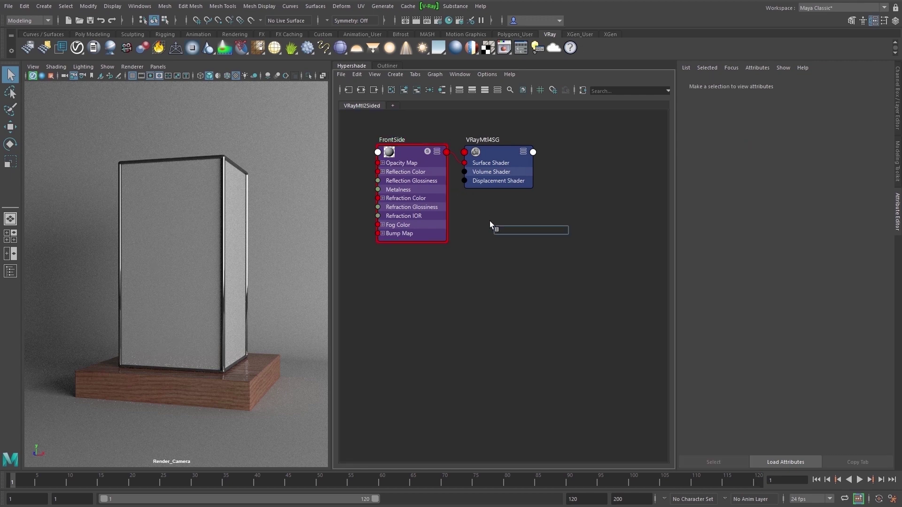
{"action": "type", "text": "file"}
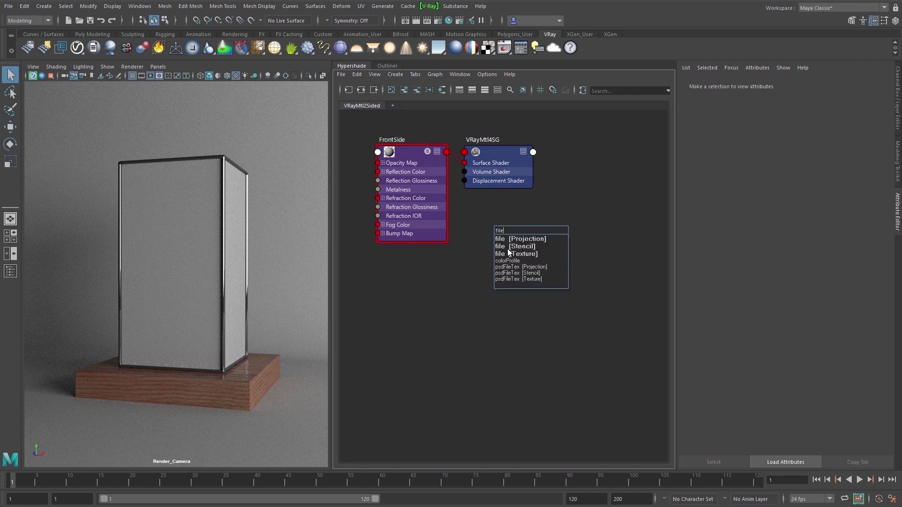
{"action": "left_click", "coordinate": [509, 254]}
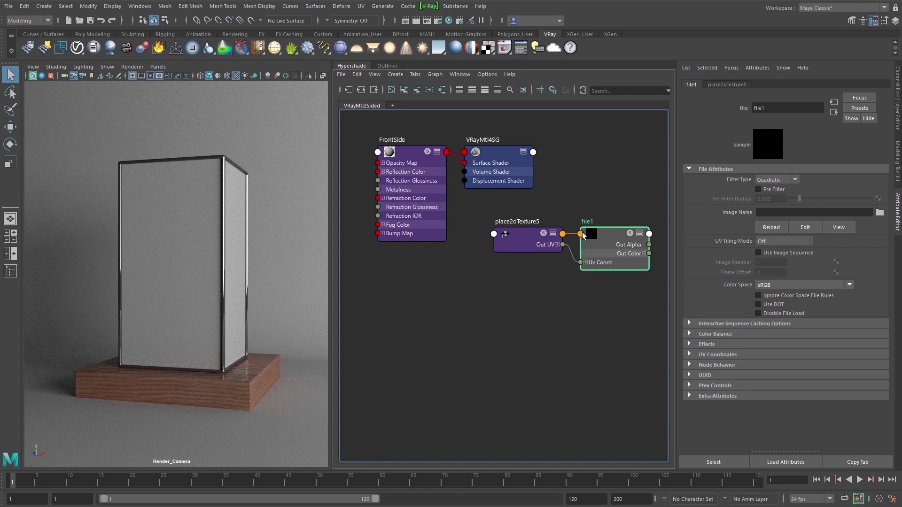
{"action": "left_click", "coordinate": [880, 212]}
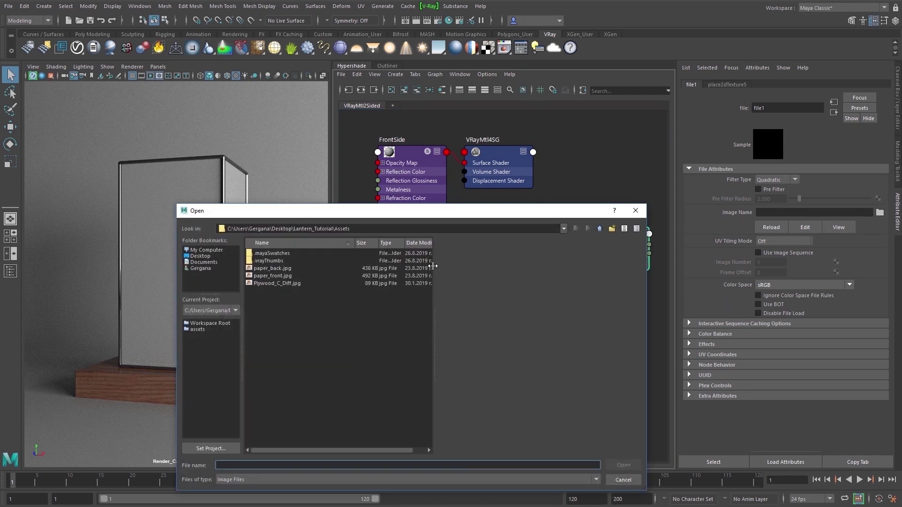
{"action": "double_click", "coordinate": [285, 276]}
Step: Assign the FrontSide material to the lantern's paper mesh
{"action": "left_click", "coordinate": [403, 157]}
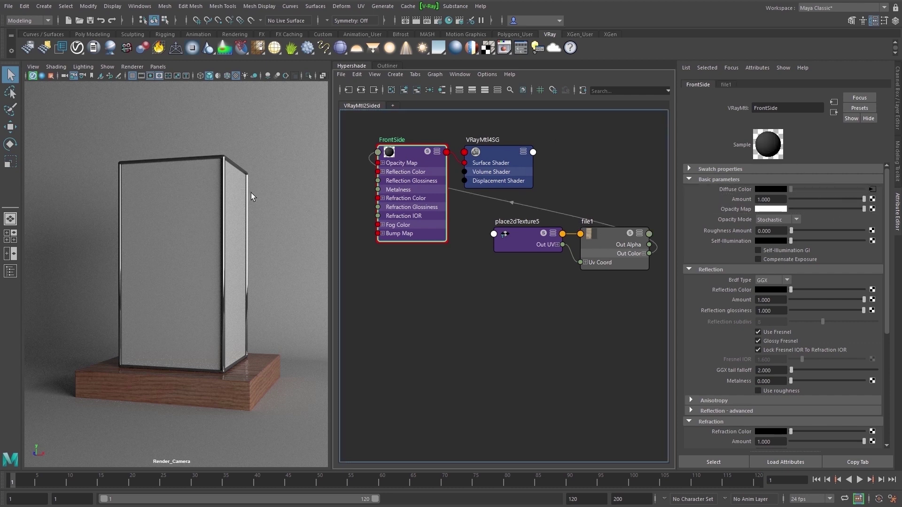
{"action": "left_click", "coordinate": [197, 217]}
{"action": "right_click_drag", "start_coordinate": [405, 131], "coordinate": [403, 127]}
Step: Create a second VRayMtl node and rename it BackSide
{"action": "left_click", "coordinate": [387, 311]}
{"action": "key", "text": "Tab"}
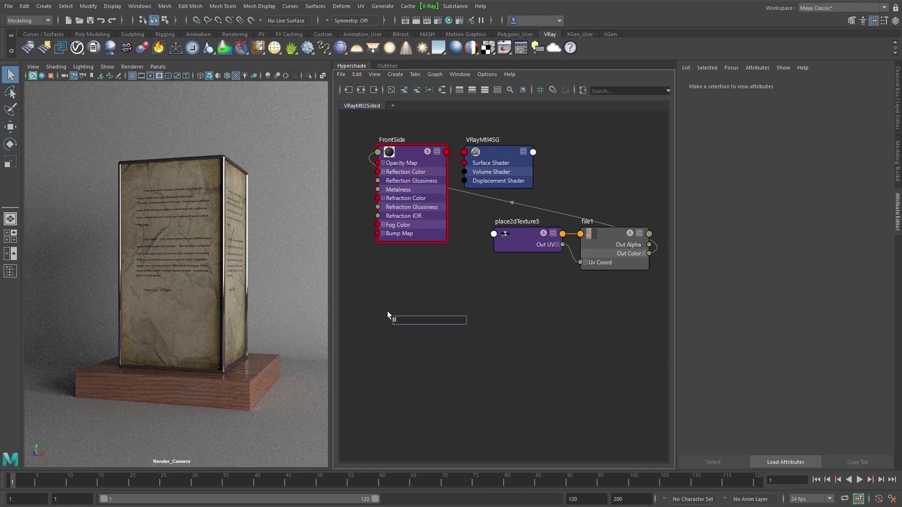
{"action": "type", "text": "mtl"}
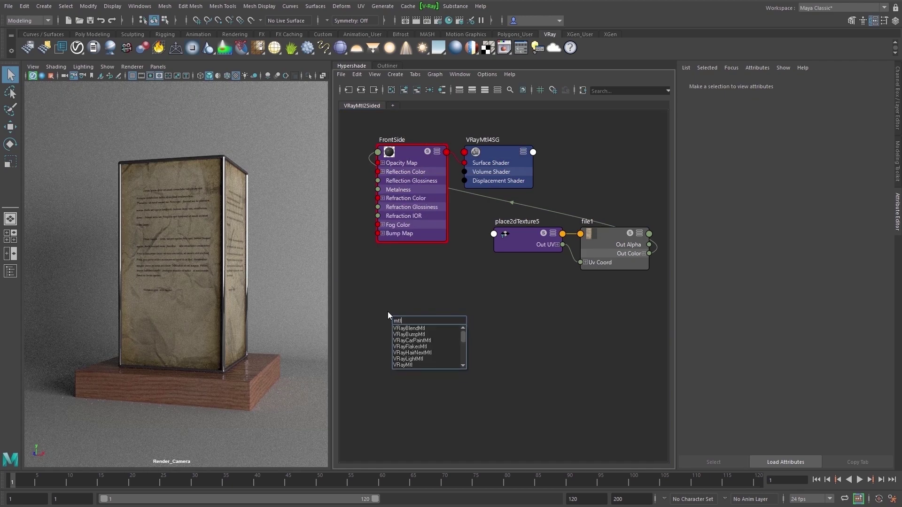
{"action": "left_click", "coordinate": [403, 366]}
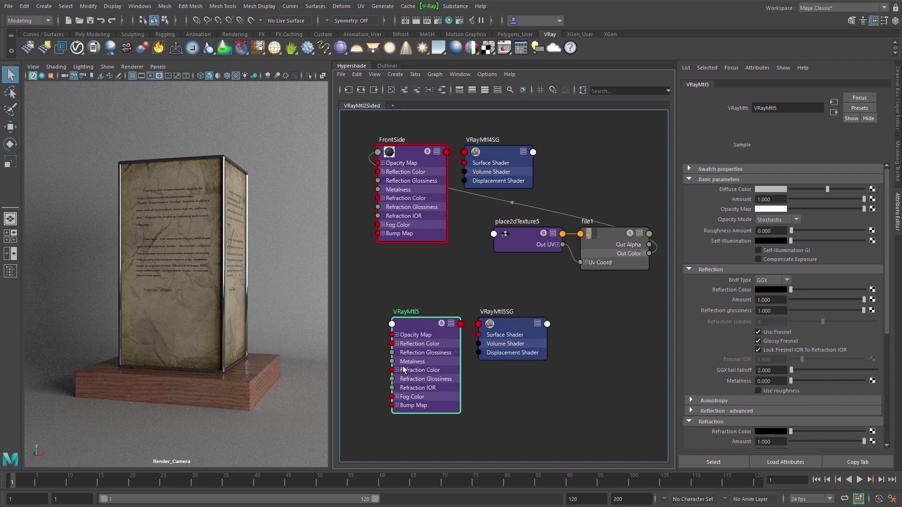
{"action": "double_click", "coordinate": [405, 310]}
{"action": "type", "text": "BackSide"}
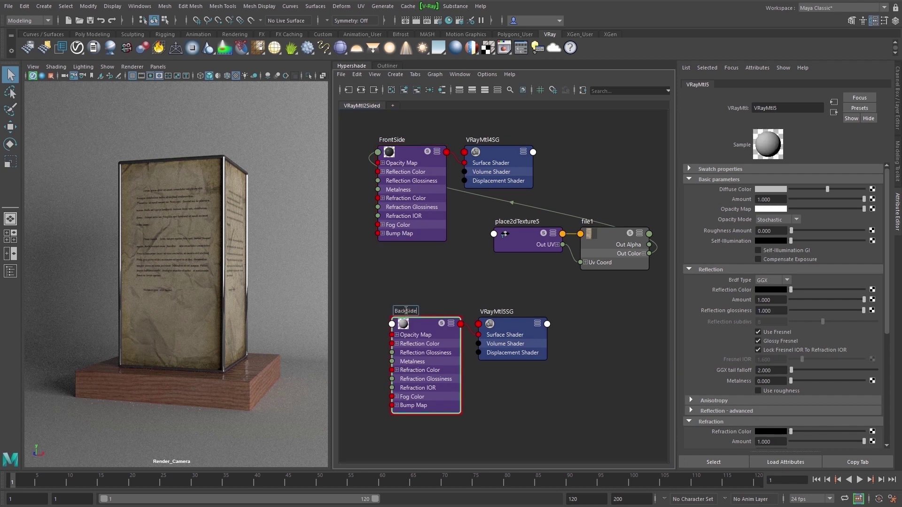
{"action": "key", "text": "Return"}
Step: Add a second file texture node, file2, loading paper_back.jpg
{"action": "left_click", "coordinate": [489, 383]}
{"action": "key", "text": "Tab"}
{"action": "type", "text": "fil"}
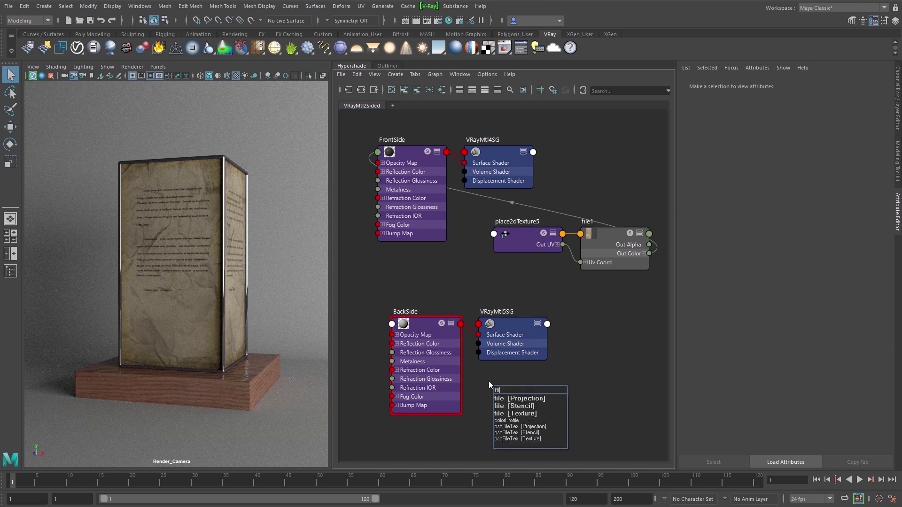
{"action": "left_click", "coordinate": [515, 413]}
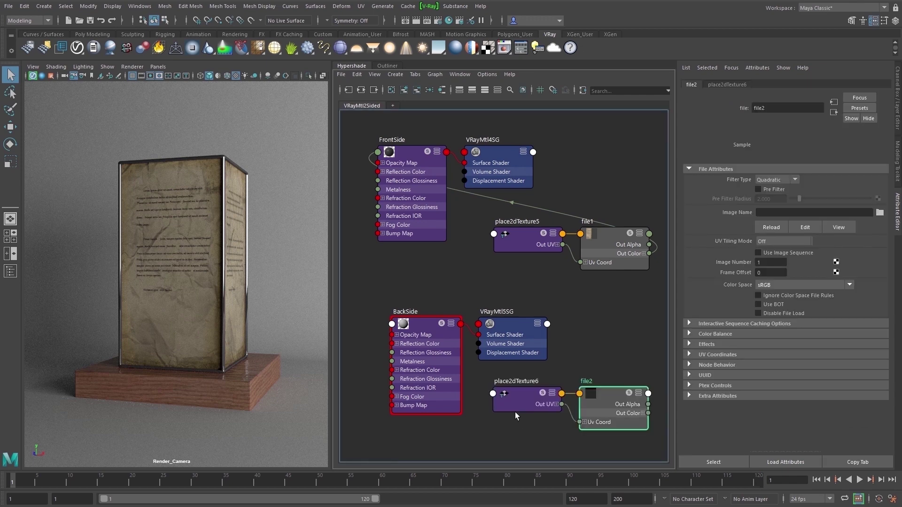
{"action": "left_click", "coordinate": [880, 213]}
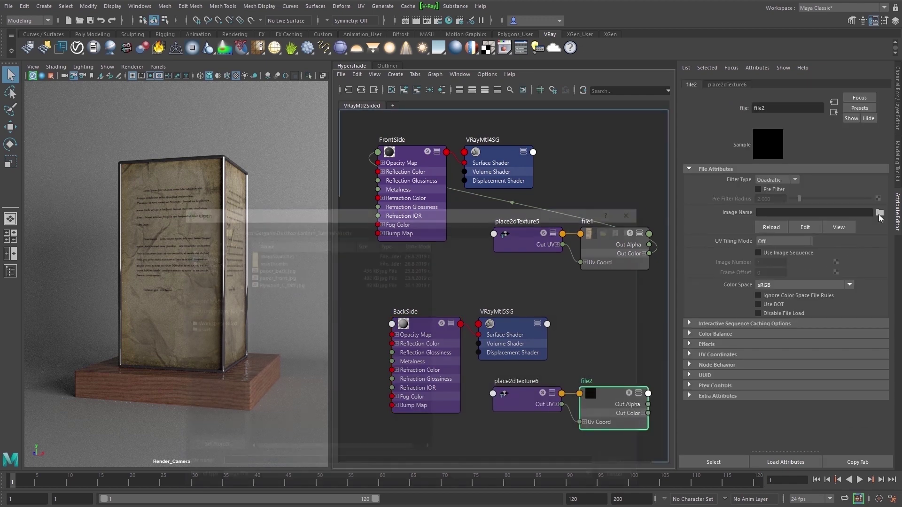
{"action": "double_click", "coordinate": [288, 268]}
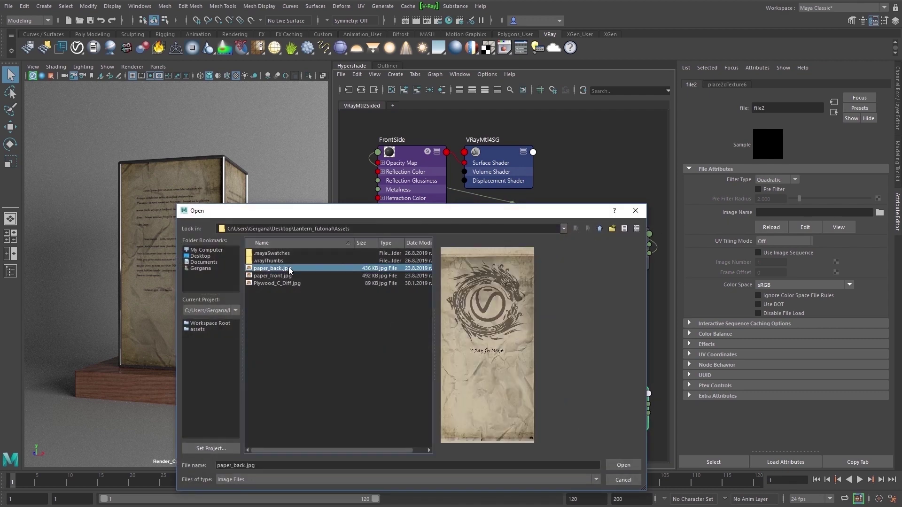
Step: Connect file2 to BackSide's Diffuse Color and assign BackSide to the lantern paper
{"action": "left_click", "coordinate": [399, 335]}
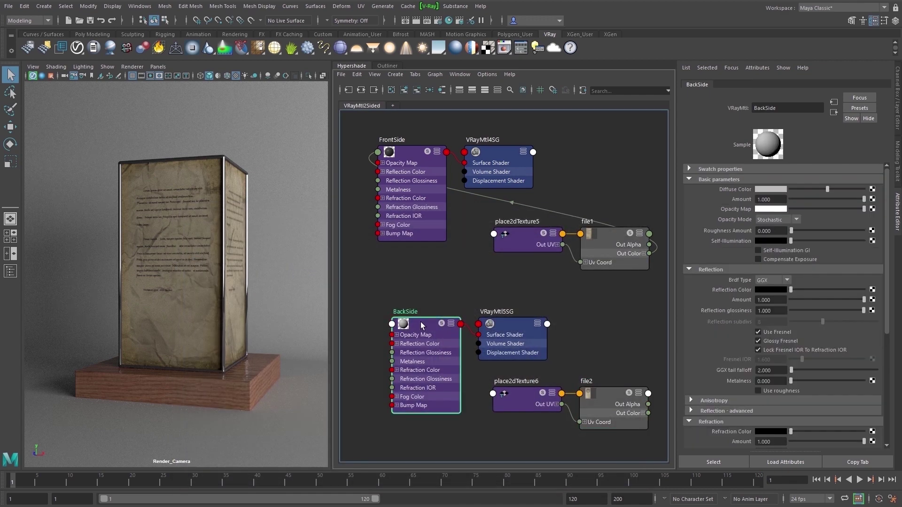
{"action": "middle_click_drag", "start_coordinate": [656, 381], "coordinate": [784, 189]}
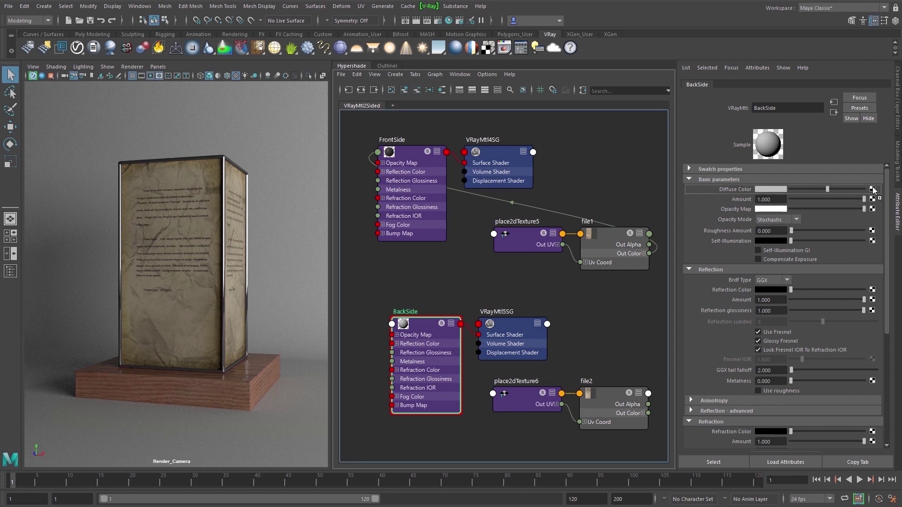
{"action": "left_click", "coordinate": [196, 242]}
{"action": "right_click_drag", "start_coordinate": [416, 325], "coordinate": [416, 298]}
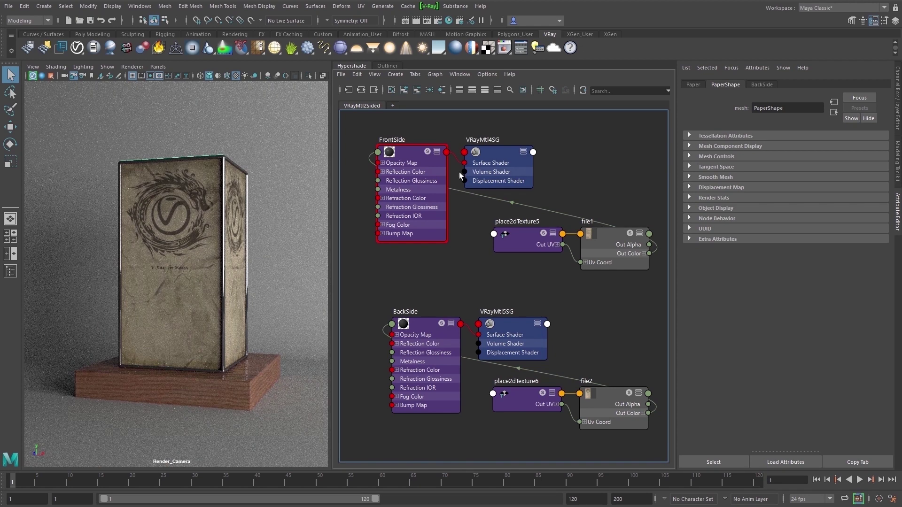
Step: Tidy the node graph and create a VRayMtl2Sided material node
{"action": "left_click", "coordinate": [429, 92]}
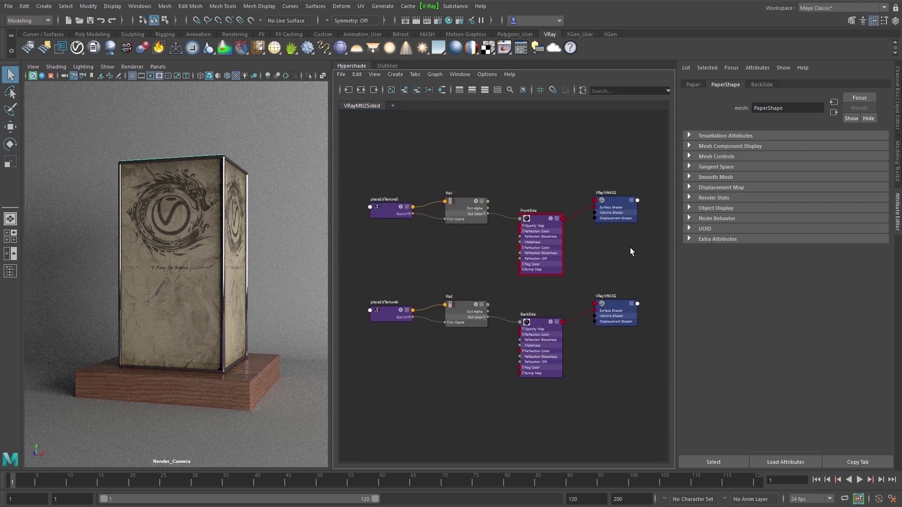
{"action": "middle_click_drag", "start_coordinate": [630, 247], "coordinate": [481, 275], "text": "alt"}
{"action": "scroll", "coordinate": [482, 274], "scroll_direction": "up", "scroll_amount": 3}
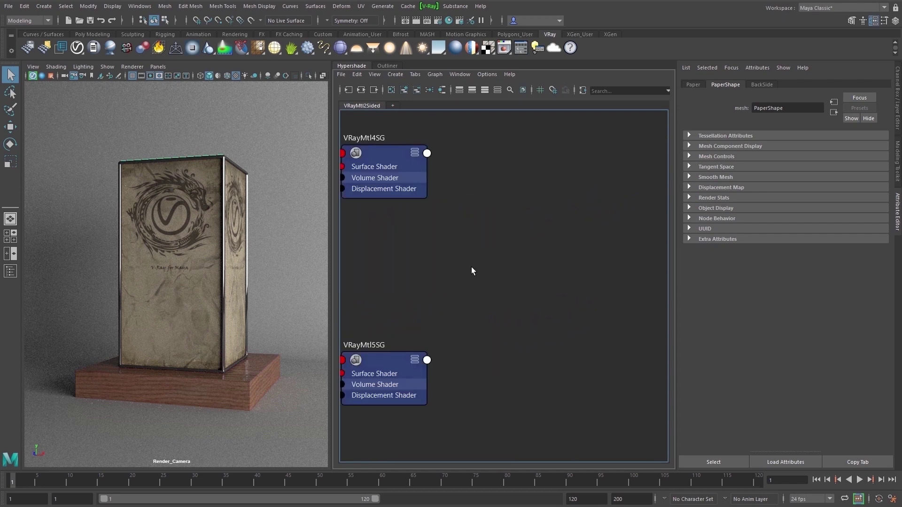
{"action": "key", "text": "Tab"}
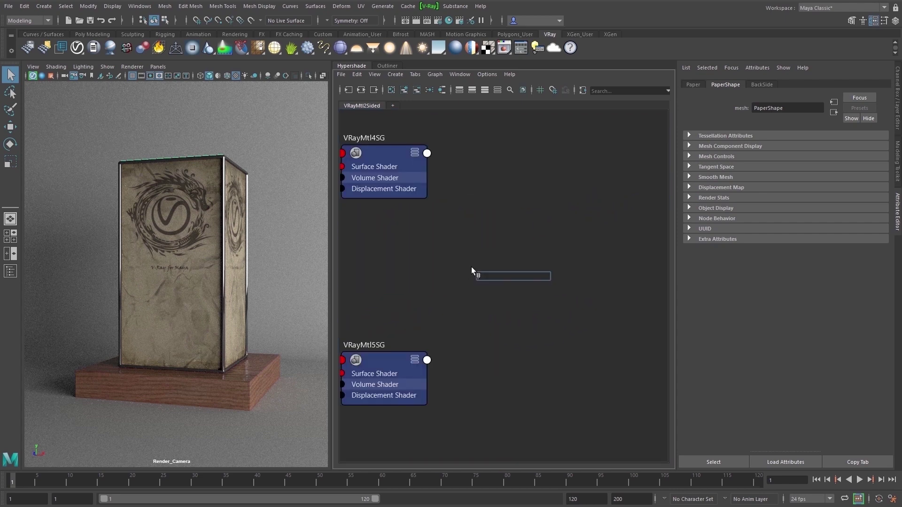
{"action": "type", "text": "2si"}
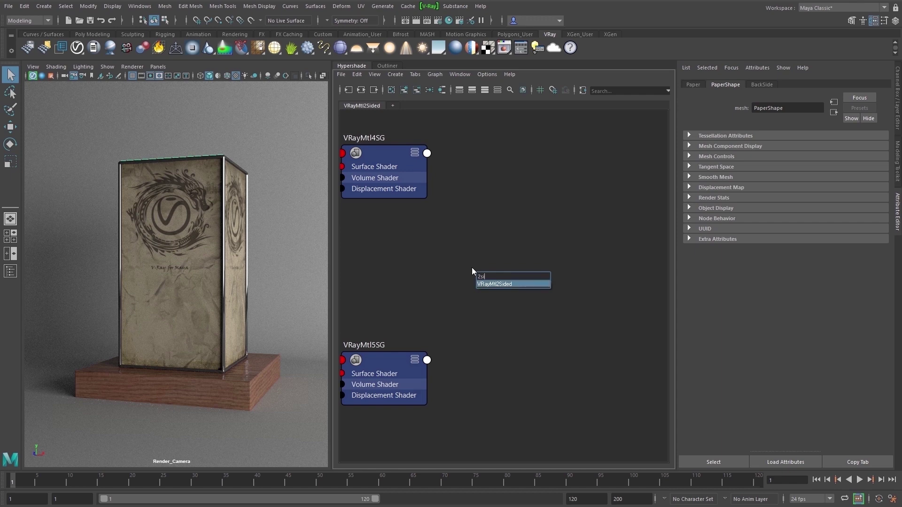
{"action": "key", "text": "Return"}
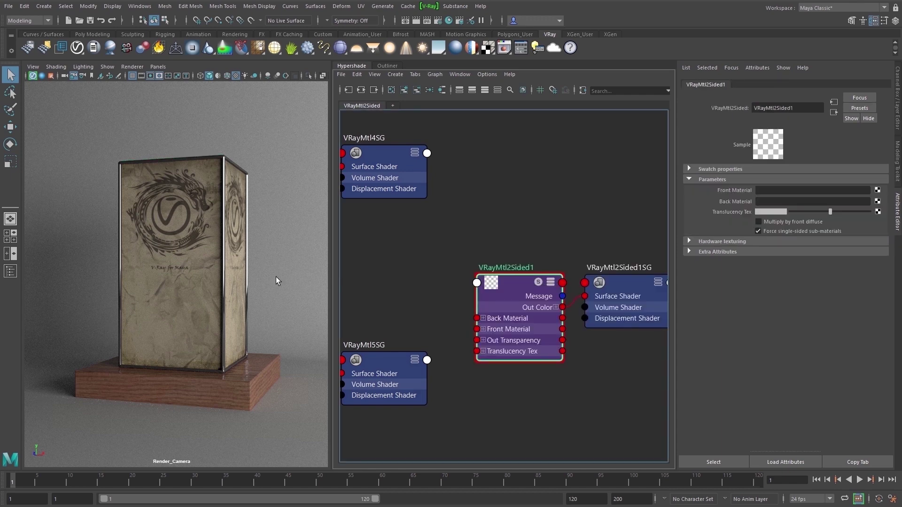
Step: Assign VRayMtl2Sided1 to the lantern paper and load its settings in the Attribute Editor
{"action": "left_click", "coordinate": [182, 252]}
{"action": "right_click_drag", "start_coordinate": [507, 285], "coordinate": [510, 256]}
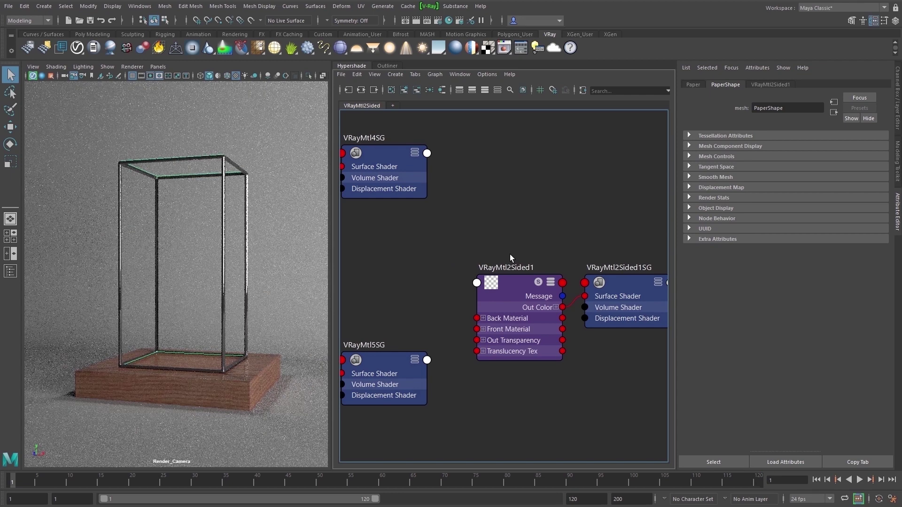
{"action": "left_click", "coordinate": [504, 280]}
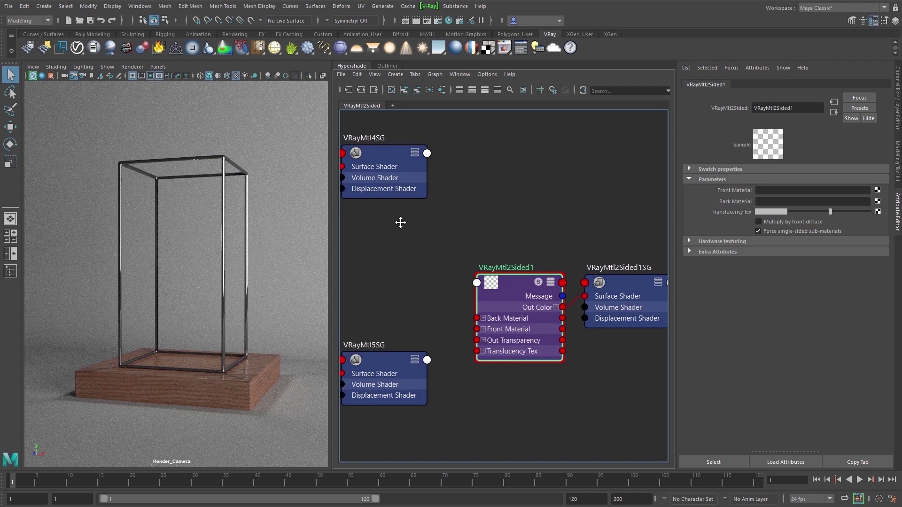
{"action": "middle_click_drag", "start_coordinate": [401, 222], "coordinate": [638, 183], "text": "alt"}
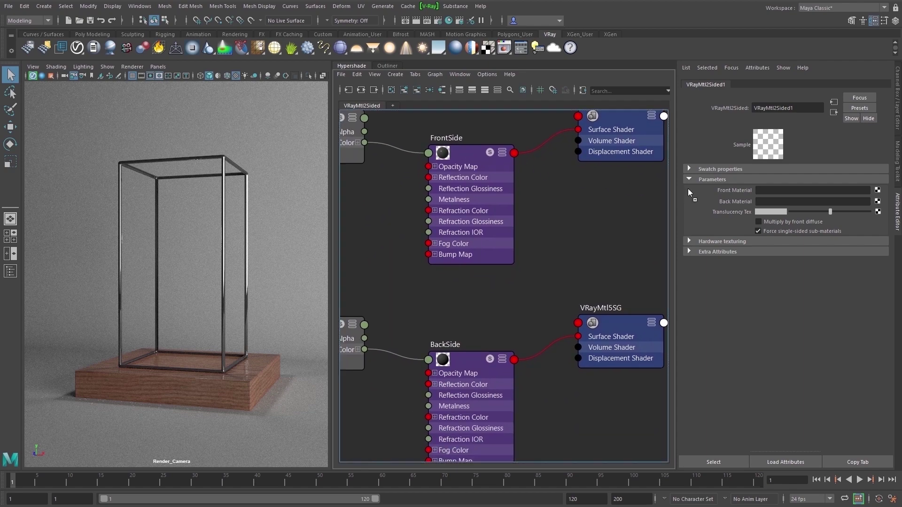
Step: Wire FrontSide into VRayMtl2Sided1's Front Material and BackSide into its Back Material
{"action": "middle_click_drag", "start_coordinate": [726, 190], "coordinate": [728, 190]}
{"action": "middle_click_drag", "start_coordinate": [468, 357], "coordinate": [693, 250]}
{"action": "middle_click_drag", "start_coordinate": [745, 202], "coordinate": [743, 202]}
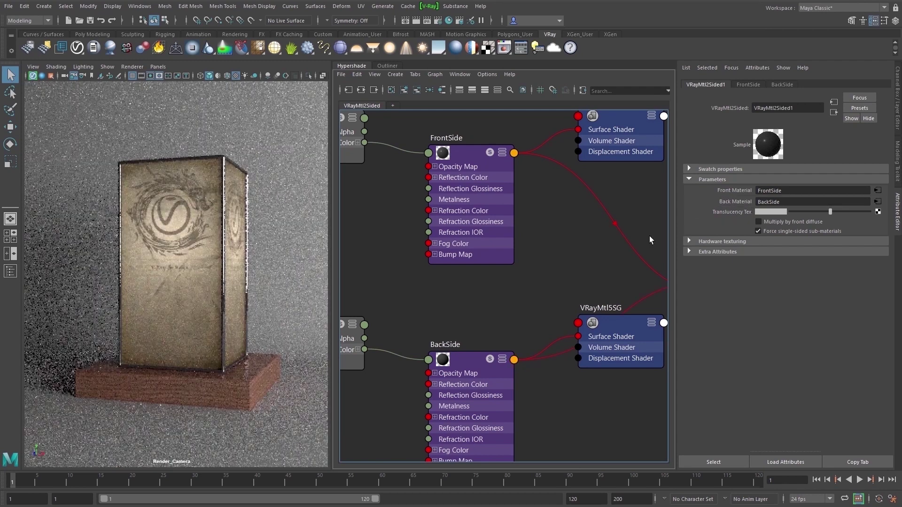
{"action": "middle_click_drag", "start_coordinate": [606, 234], "coordinate": [341, 255], "text": "alt"}
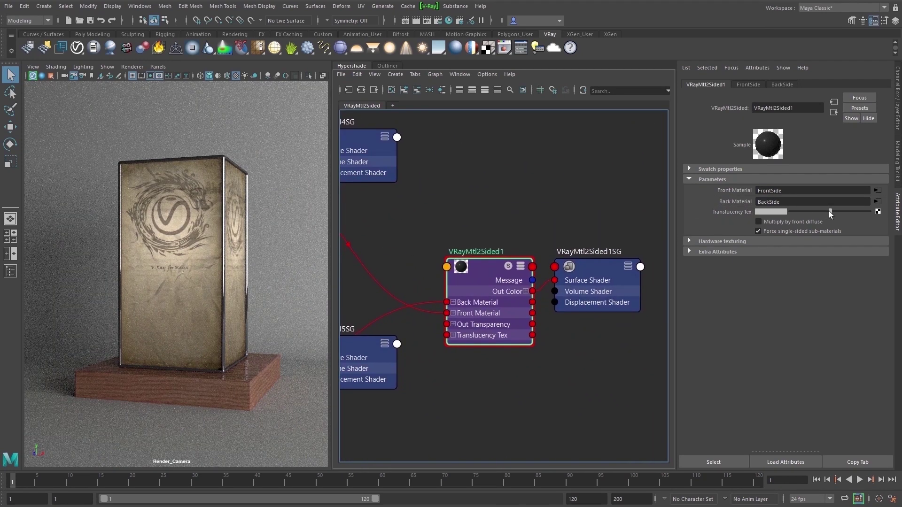
Step: Adjust VRayMtl2Sided1's Translucency Tex slider, leaving it at a mid-range grey
{"action": "left_click_drag", "start_coordinate": [830, 212], "coordinate": [791, 213]}
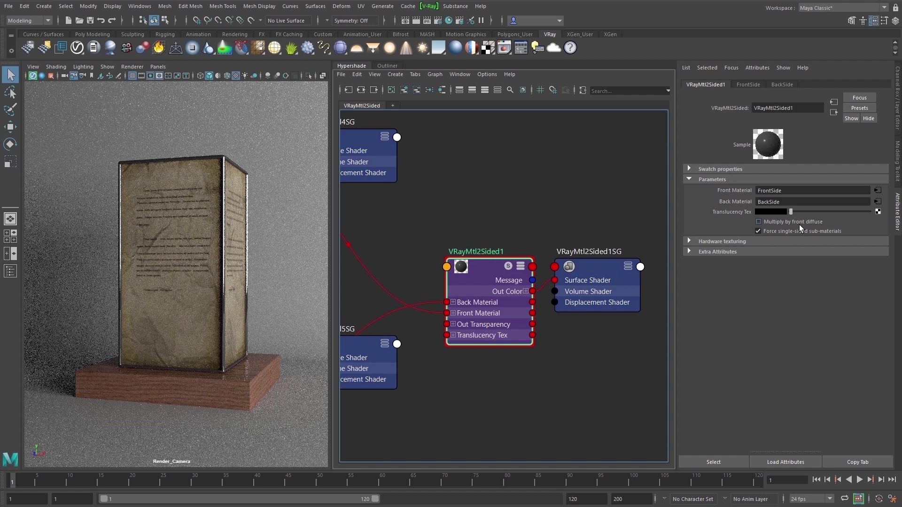
{"action": "left_click_drag", "start_coordinate": [791, 212], "coordinate": [870, 213]}
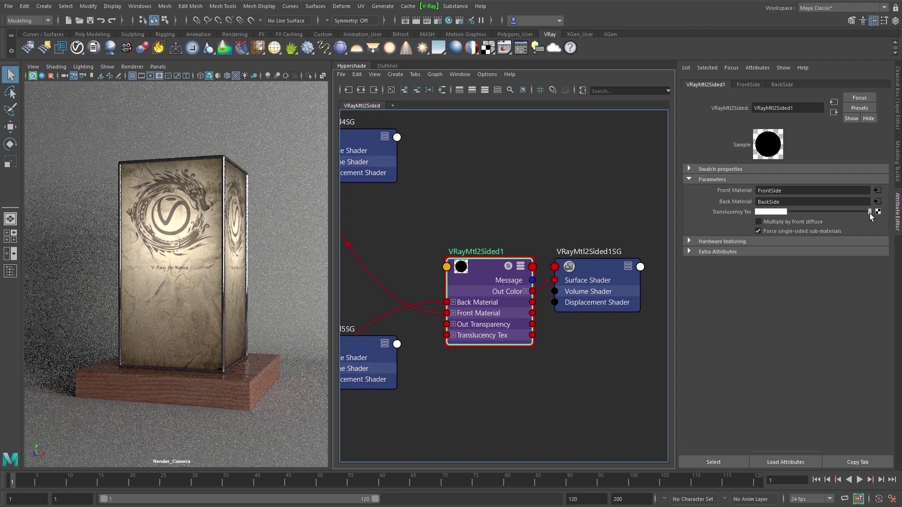
{"action": "left_click_drag", "start_coordinate": [869, 213], "coordinate": [806, 213]}
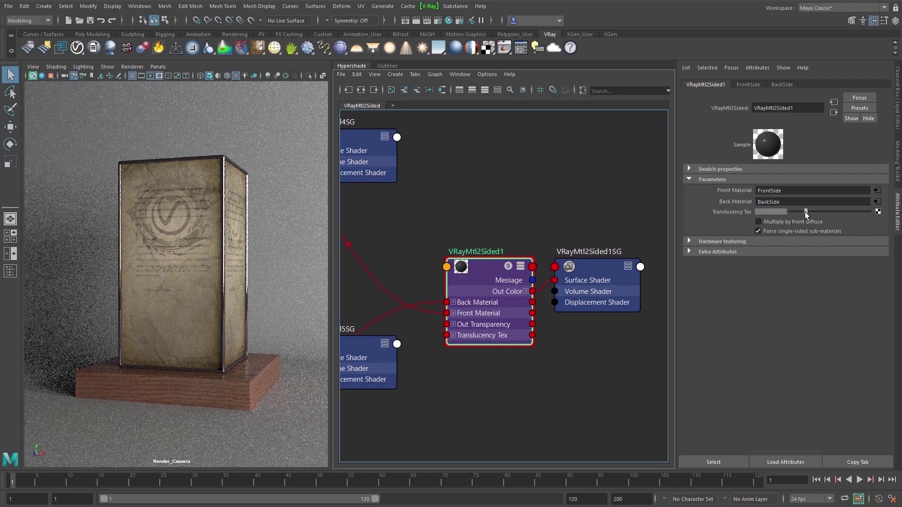
{"action": "left_click", "coordinate": [388, 66]}
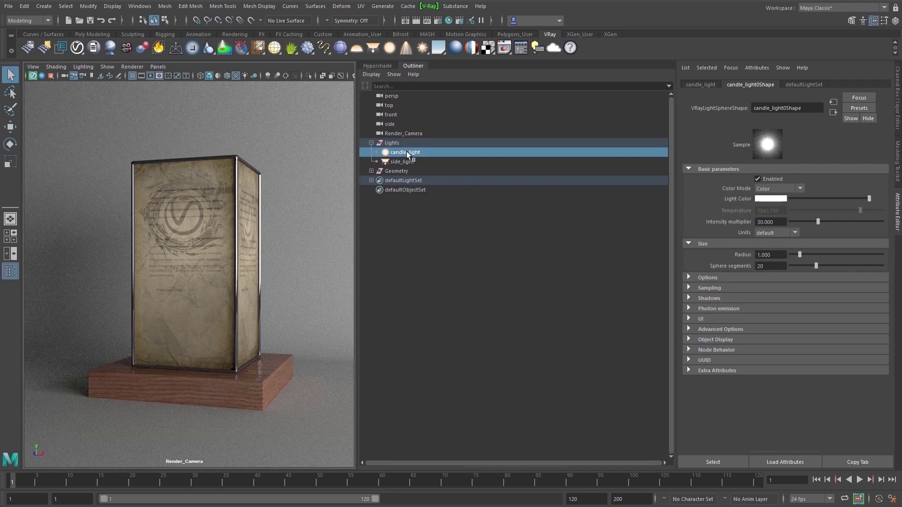
Step: Switch candle_light to Temperature colour mode at 3500 K
{"action": "left_click", "coordinate": [802, 187]}
{"action": "left_click", "coordinate": [788, 207]}
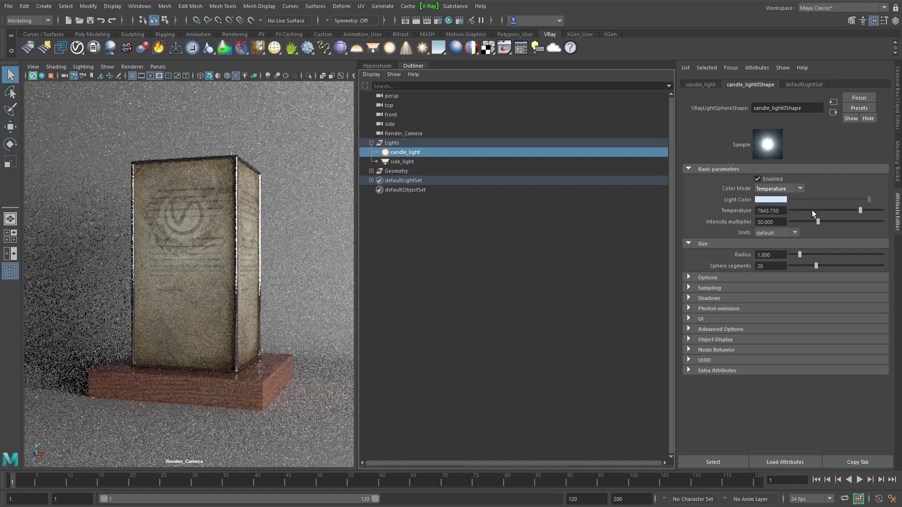
{"action": "left_click_drag", "start_coordinate": [859, 212], "coordinate": [828, 209]}
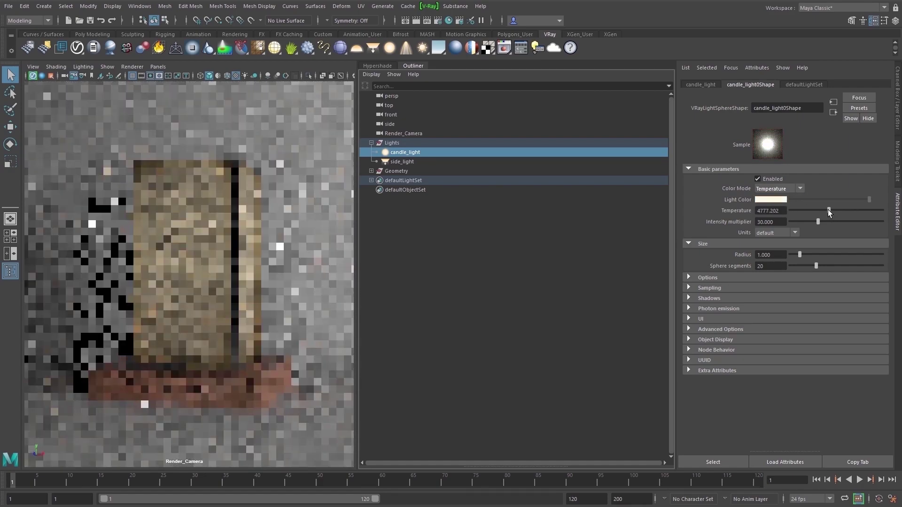
{"action": "left_click", "coordinate": [770, 211]}
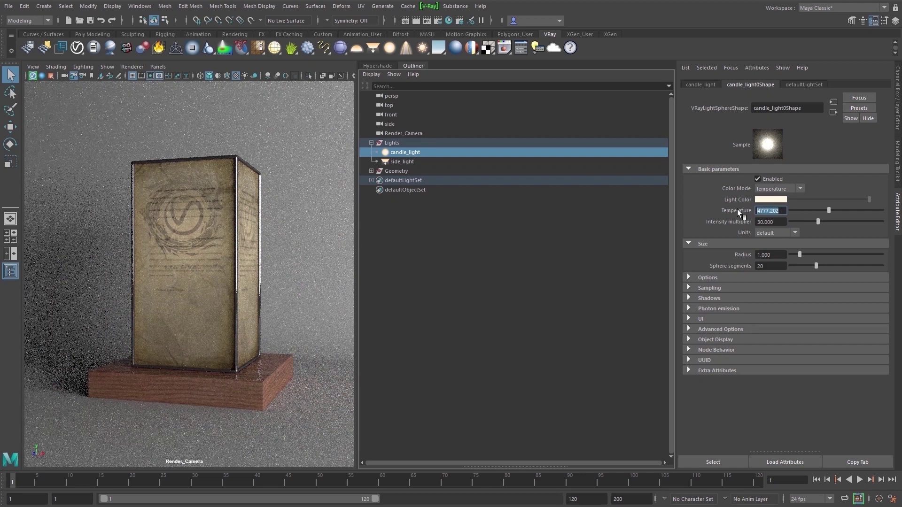
{"action": "type", "text": "3500"}
{"action": "key", "text": "Return"}
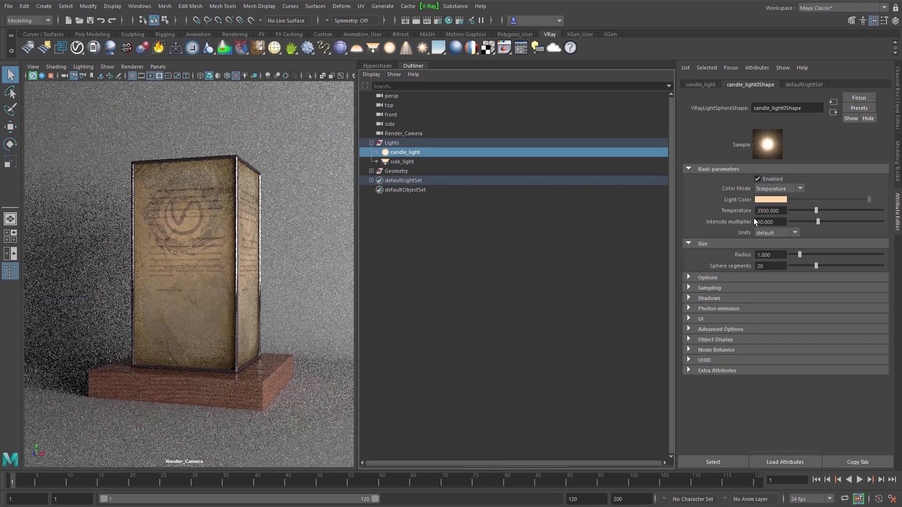
Step: Raise candle_light's intensity multiplier to 120
{"action": "left_click", "coordinate": [756, 222]}
{"action": "type", "text": "6"}
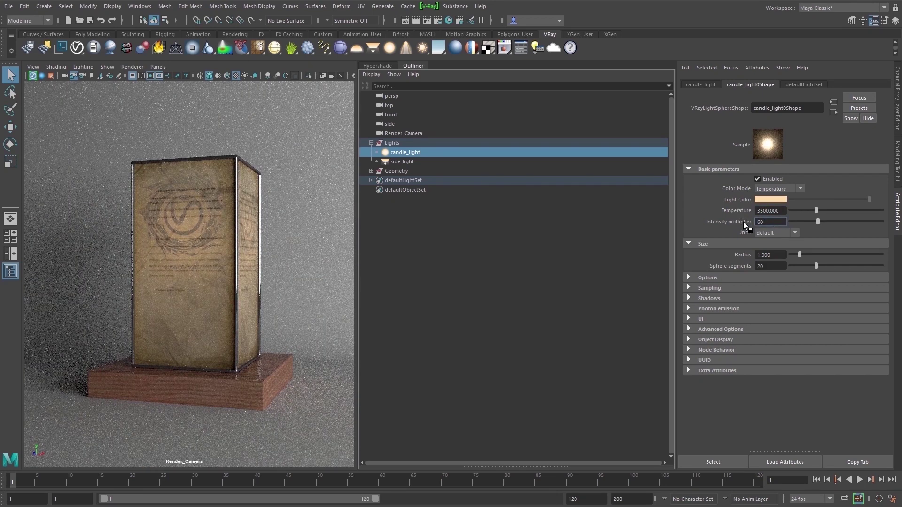
{"action": "type", "text": "0"}
{"action": "key", "text": "Return"}
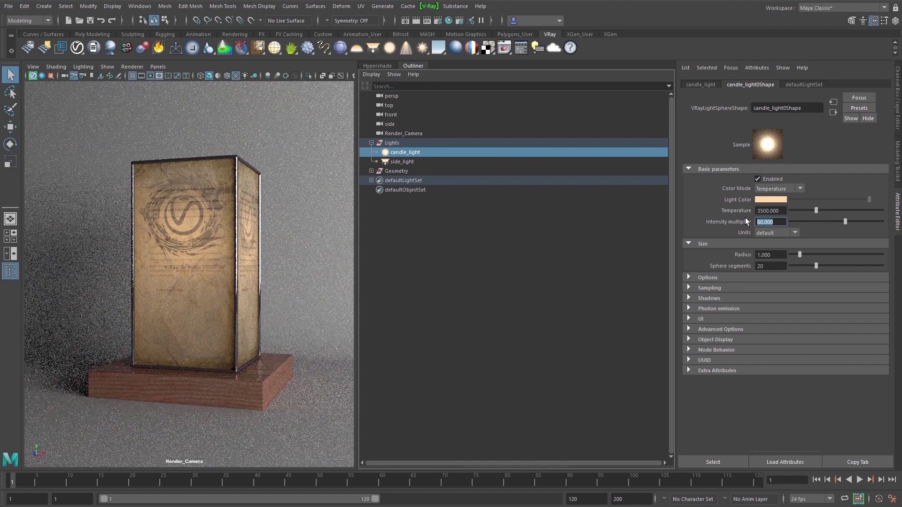
{"action": "type", "text": "90"}
{"action": "key", "text": "Return"}
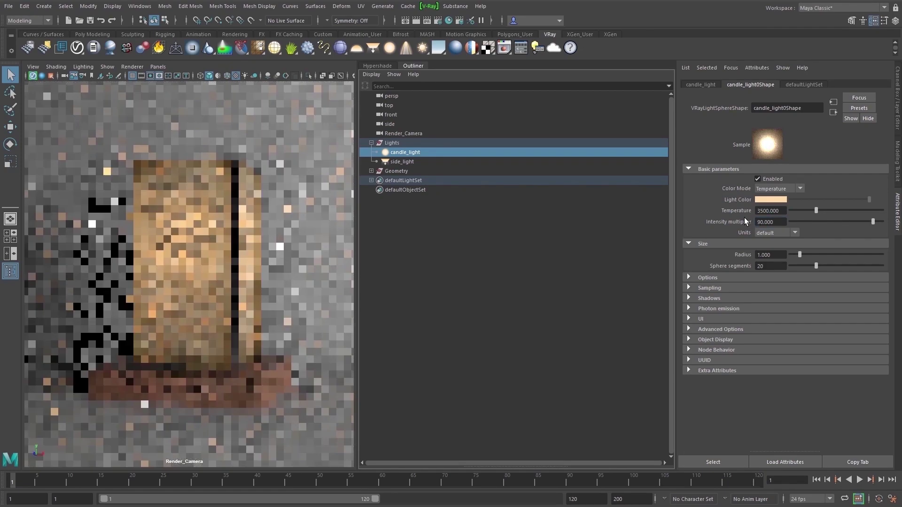
{"action": "left_click", "coordinate": [757, 222]}
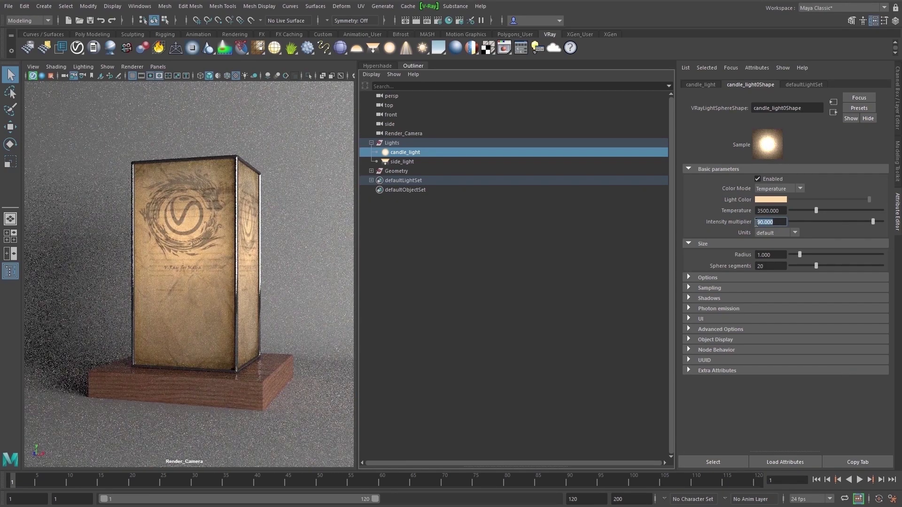
{"action": "type", "text": "120"}
{"action": "key", "text": "Return"}
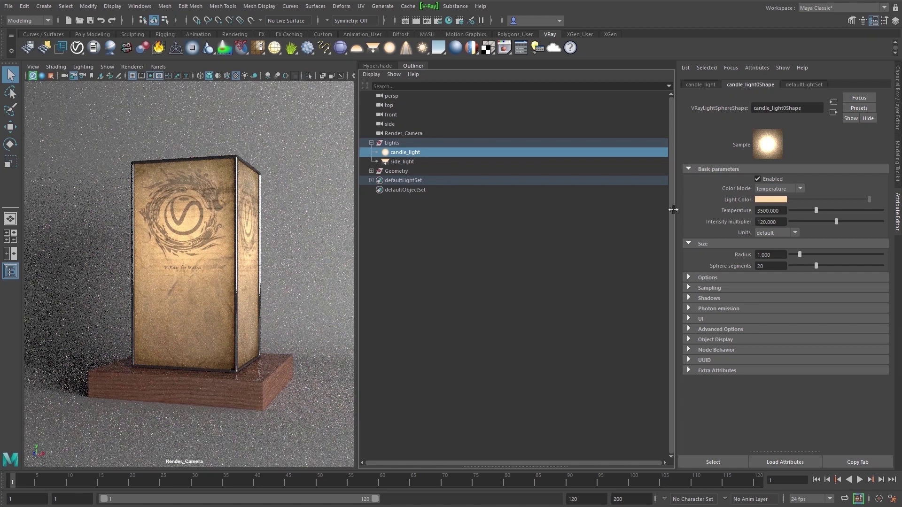
{"action": "left_click", "coordinate": [406, 162]}
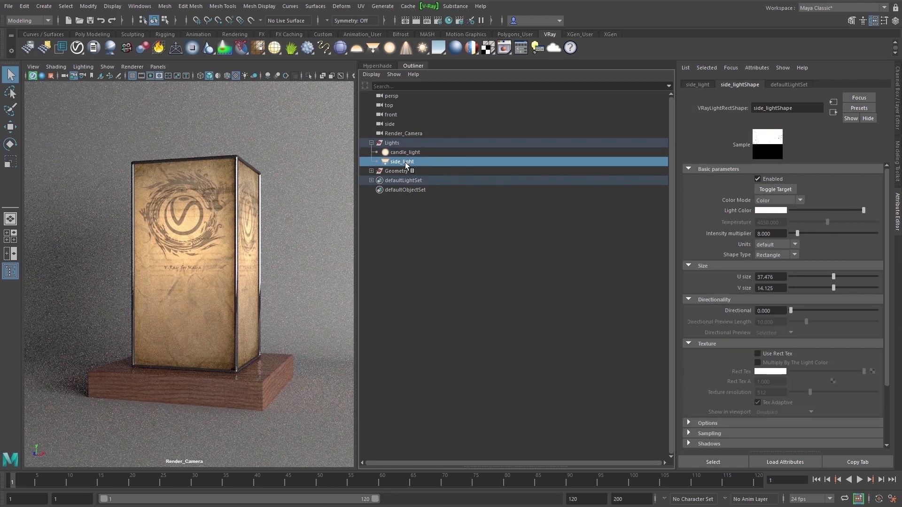
Step: Switch side_light to Temperature colour mode and set it to 9300 K
{"action": "left_click", "coordinate": [801, 201]}
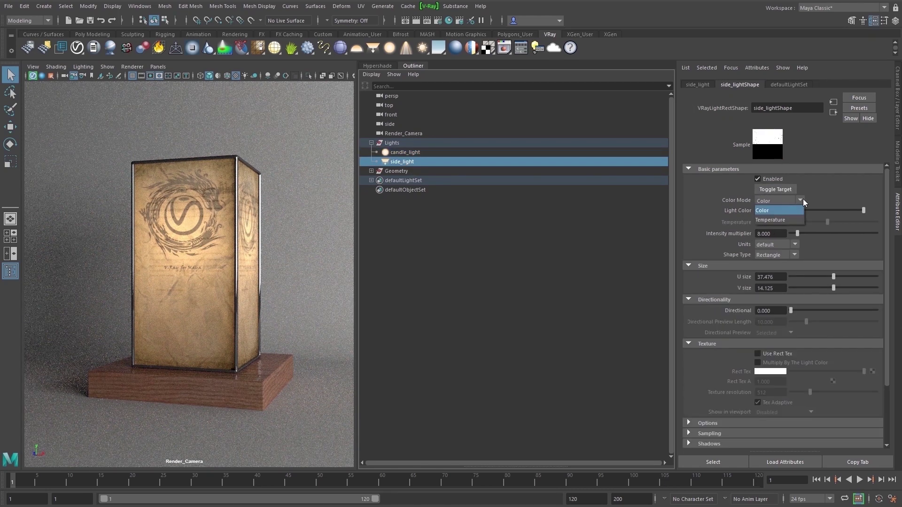
{"action": "left_click", "coordinate": [779, 219]}
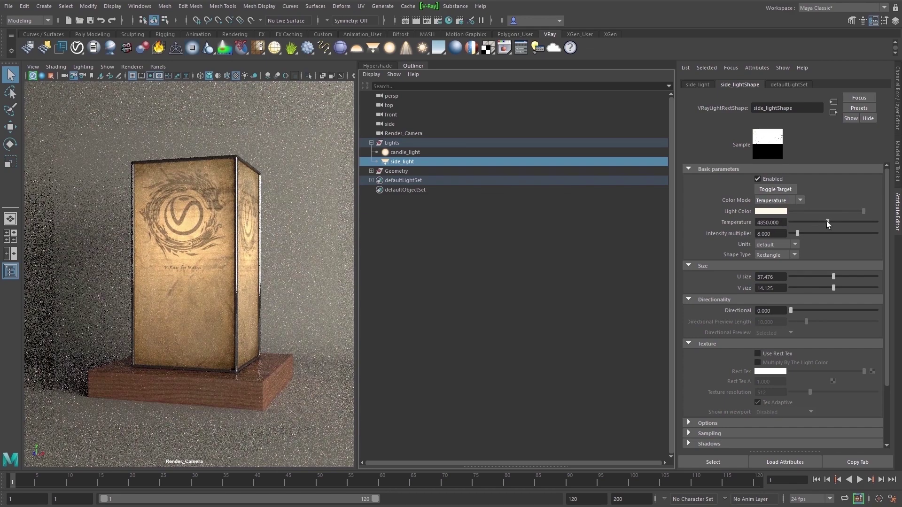
{"action": "mouse_move", "coordinate": [827, 221]}
{"action": "left_mouse_down"}
{"action": "mouse_move", "coordinate": [817, 221]}
{"action": "mouse_move", "coordinate": [841, 223]}
{"action": "left_mouse_up"}
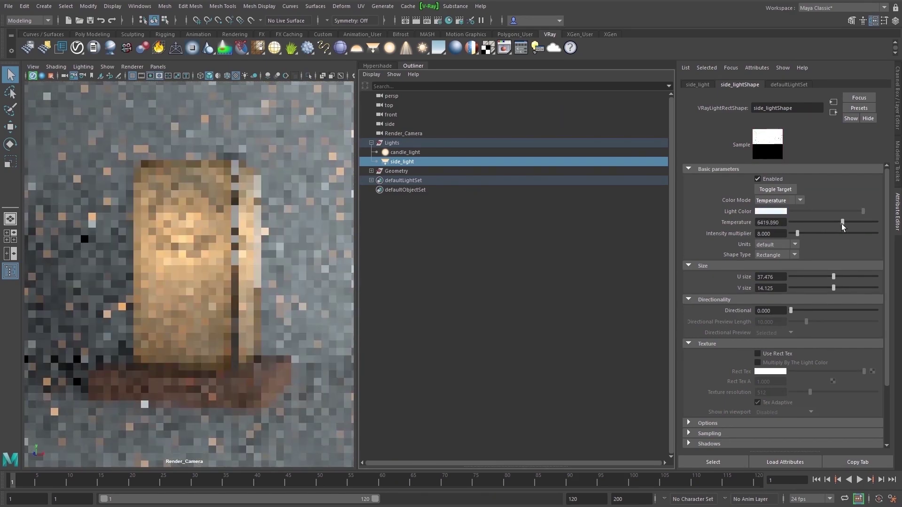
{"action": "left_click", "coordinate": [771, 223]}
{"action": "type", "text": "9"}
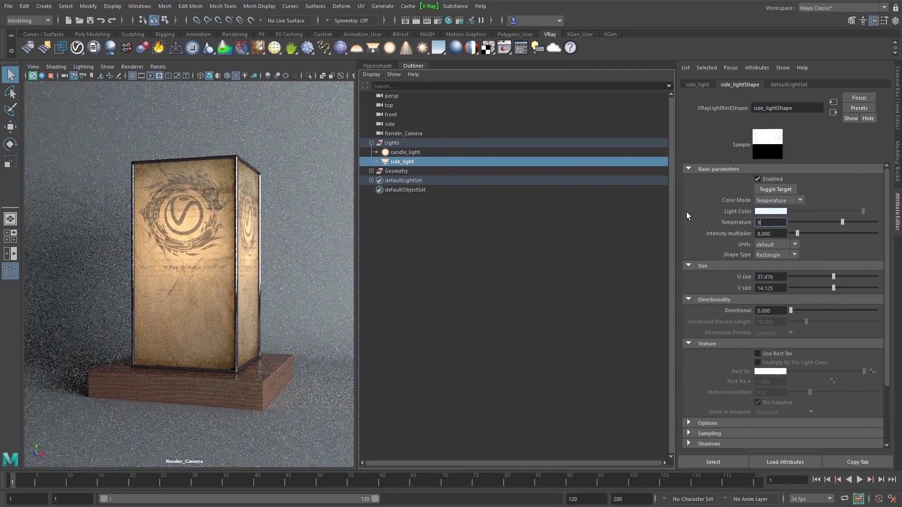
{"action": "type", "text": "300"}
{"action": "key", "text": "Return"}
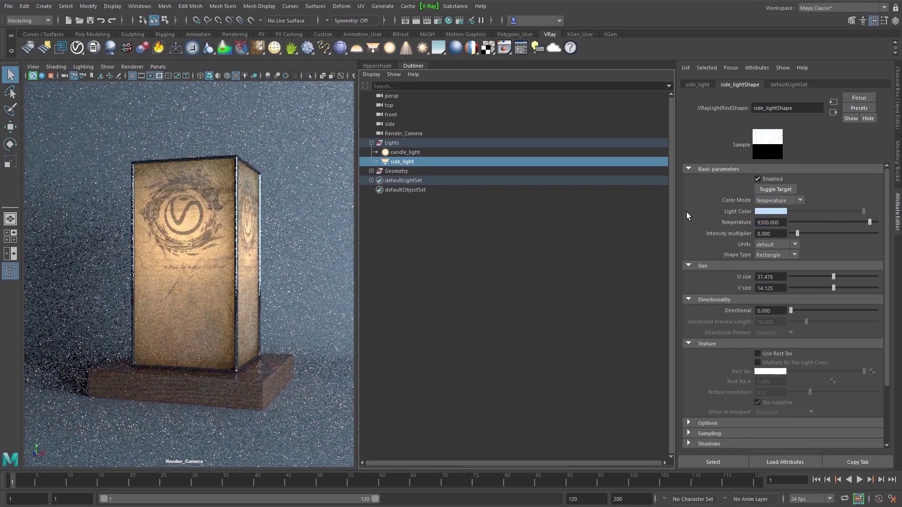
Step: Restore normal viewport display and render the camera view in the V-Ray frame buffer
{"action": "left_click", "coordinate": [33, 76]}
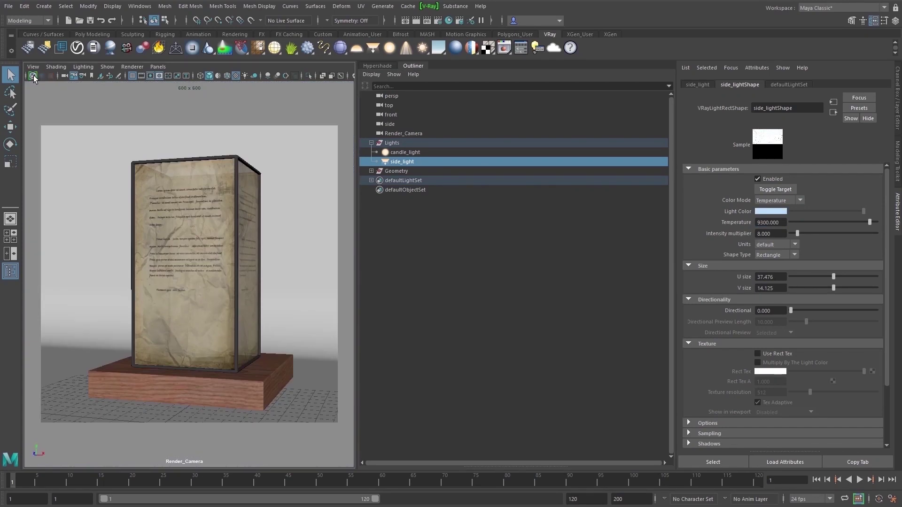
{"action": "left_click", "coordinate": [505, 48]}
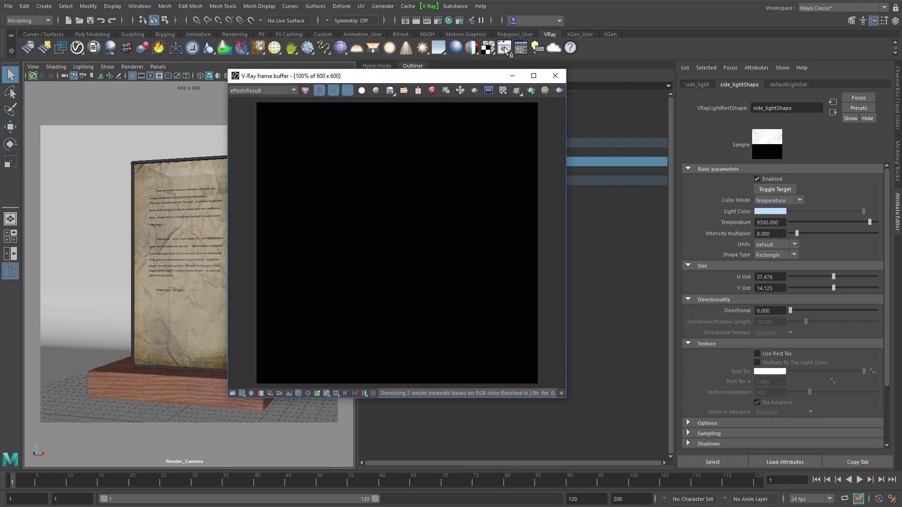
{"action": "left_click", "coordinate": [559, 90]}
{"action": "left_click", "coordinate": [570, 95]}
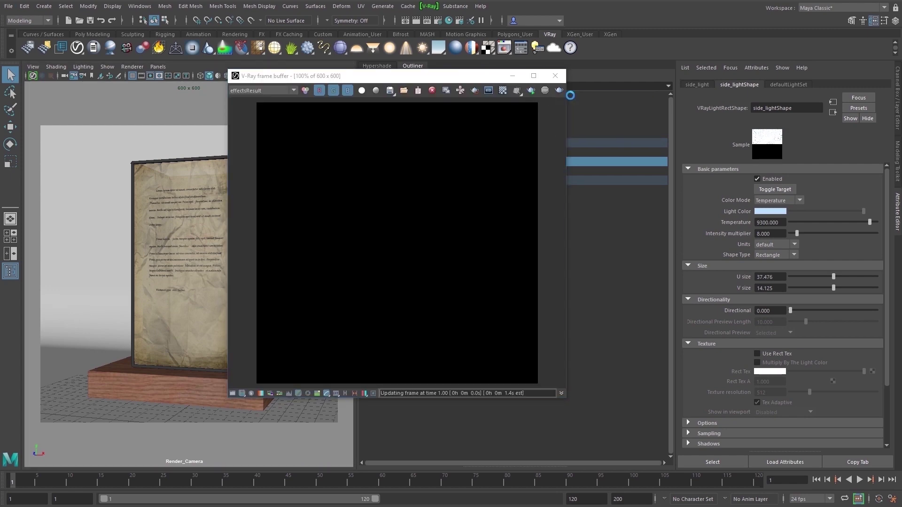